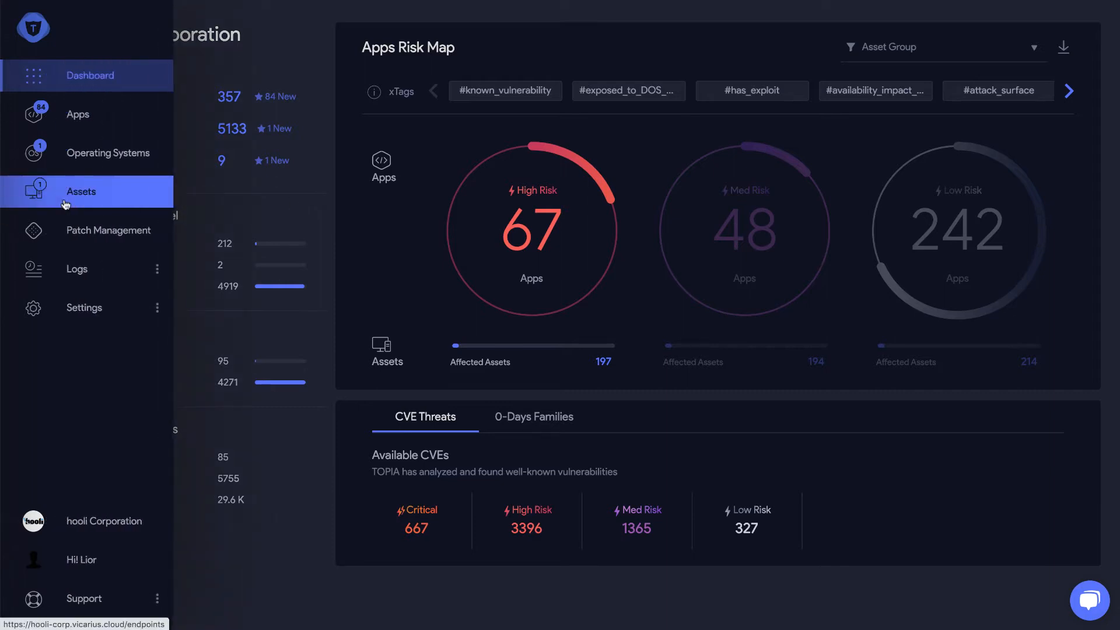
{"action": "left_click", "coordinate": [66, 204]}
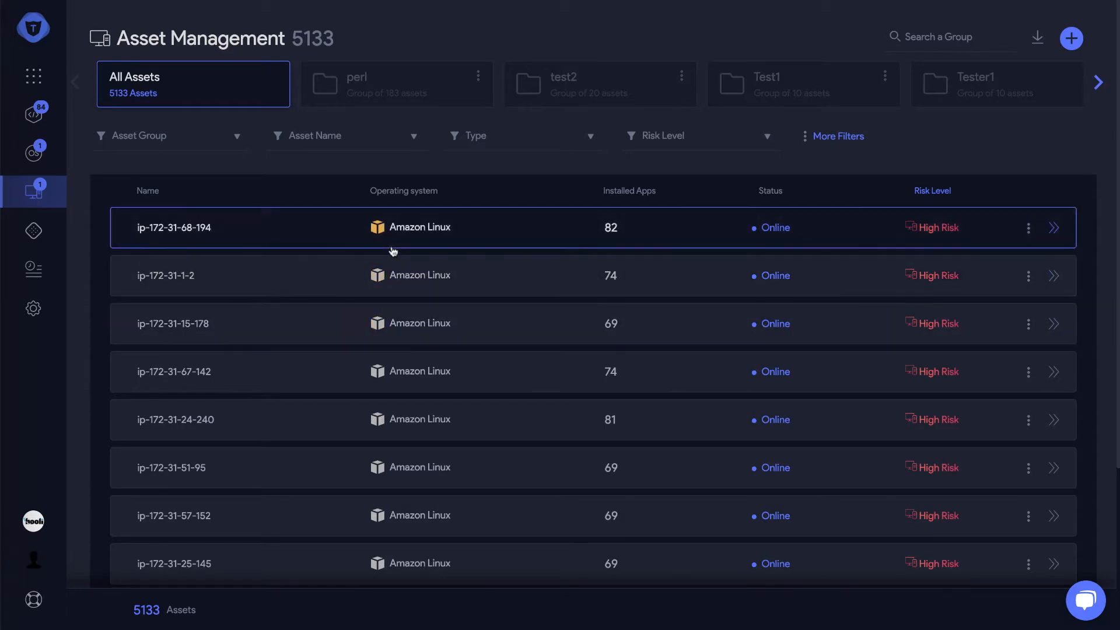
{"action": "left_click", "coordinate": [288, 236]}
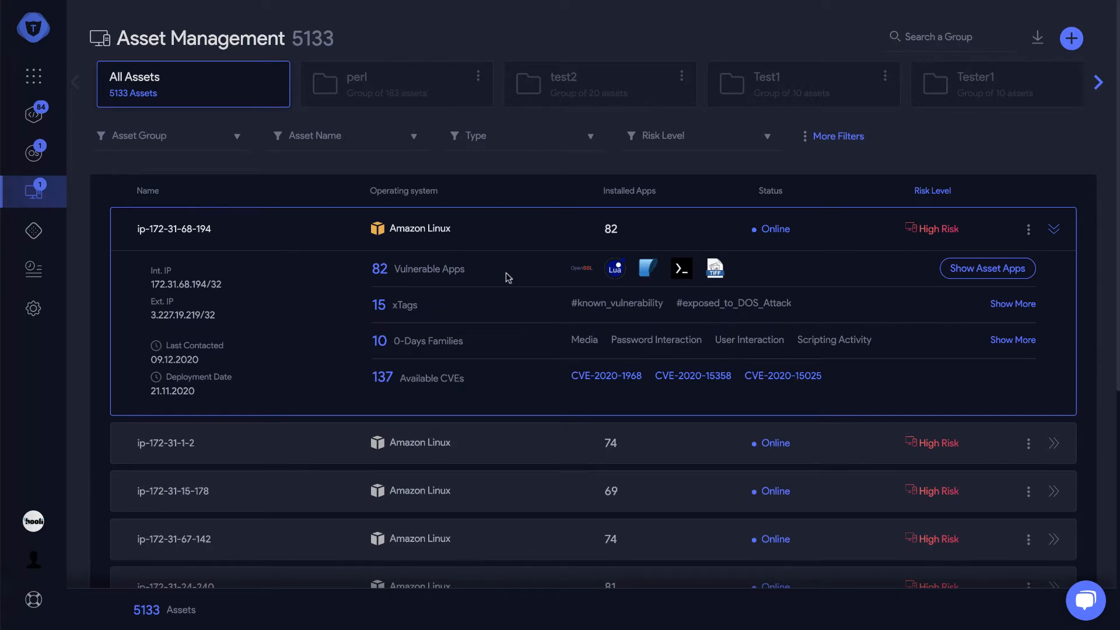
{"action": "left_click", "coordinate": [525, 242]}
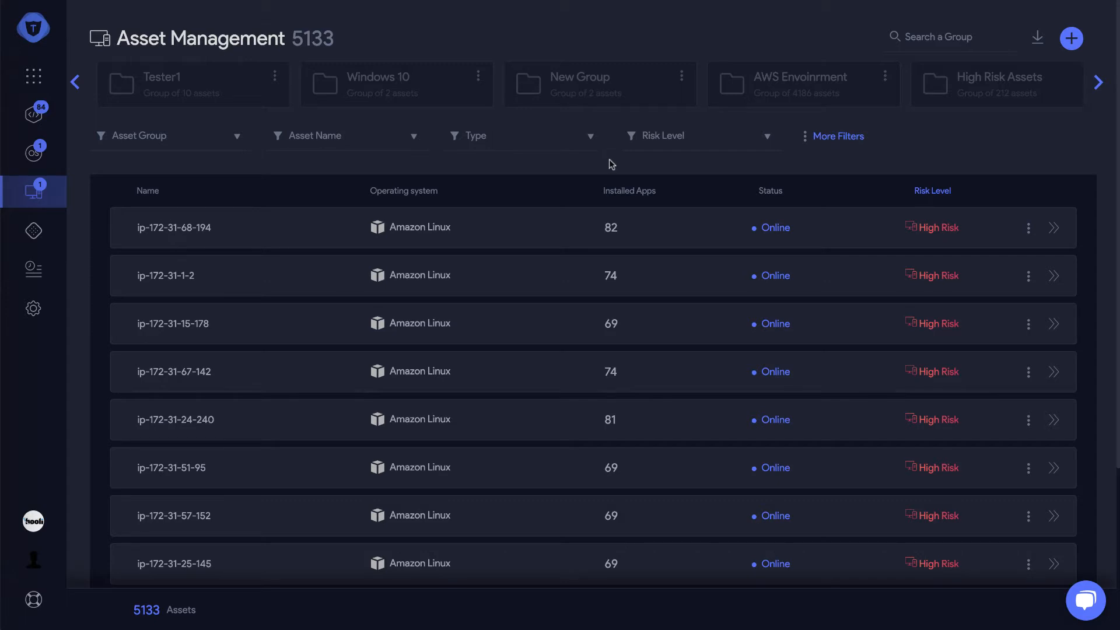
Filter the asset list by Type = Server, reducing it to 4353 assets
{"action": "left_click", "coordinate": [542, 138]}
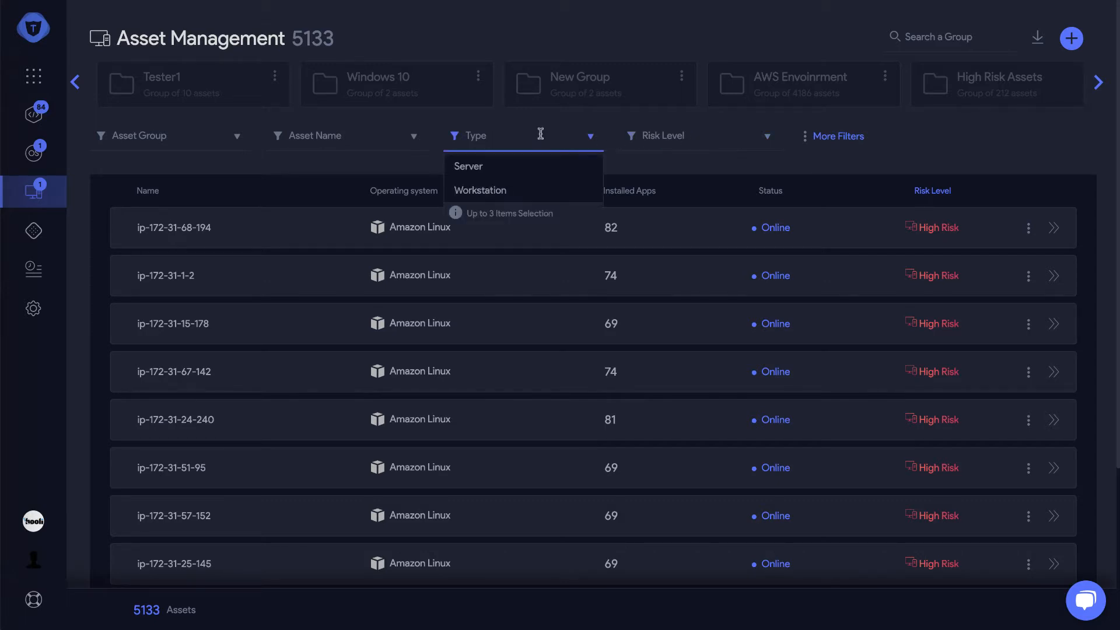
{"action": "left_click", "coordinate": [510, 168]}
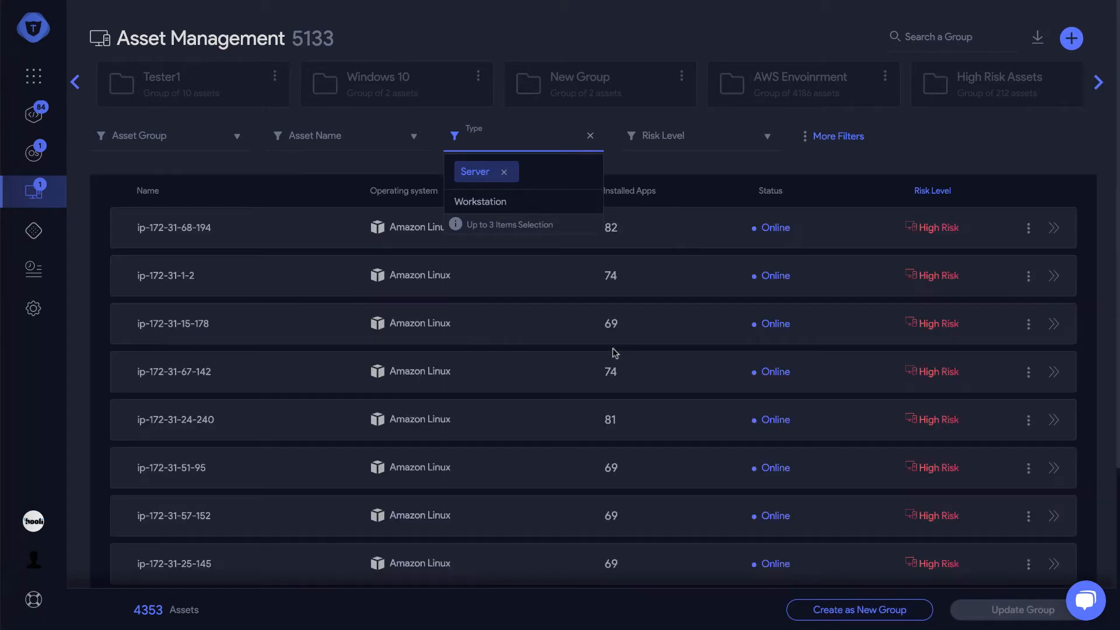
{"action": "left_click", "coordinate": [614, 352]}
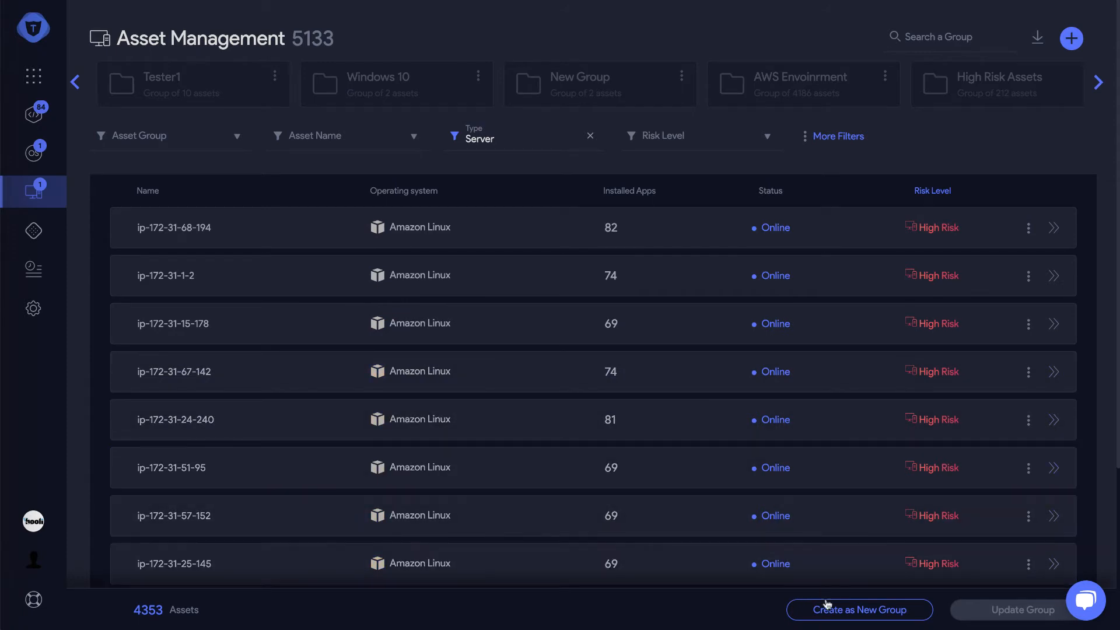
Create a new group from the Server filter and name it 'Servers'
{"action": "left_click", "coordinate": [864, 614]}
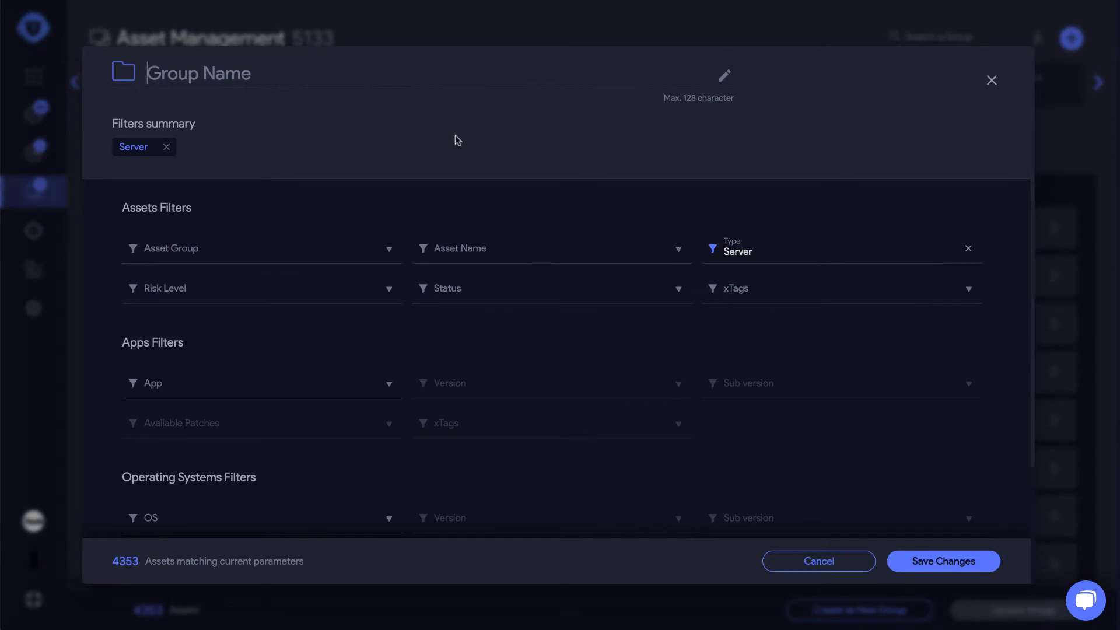
{"action": "type", "text": "S"}
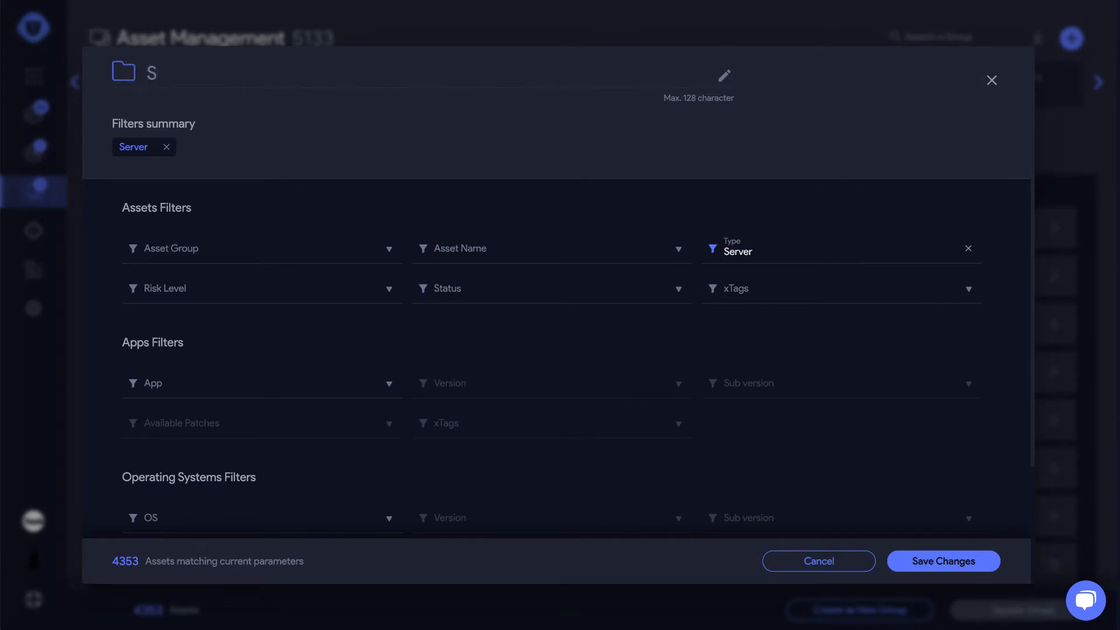
{"action": "type", "text": "ervers"}
{"action": "left_click", "coordinate": [156, 286]}
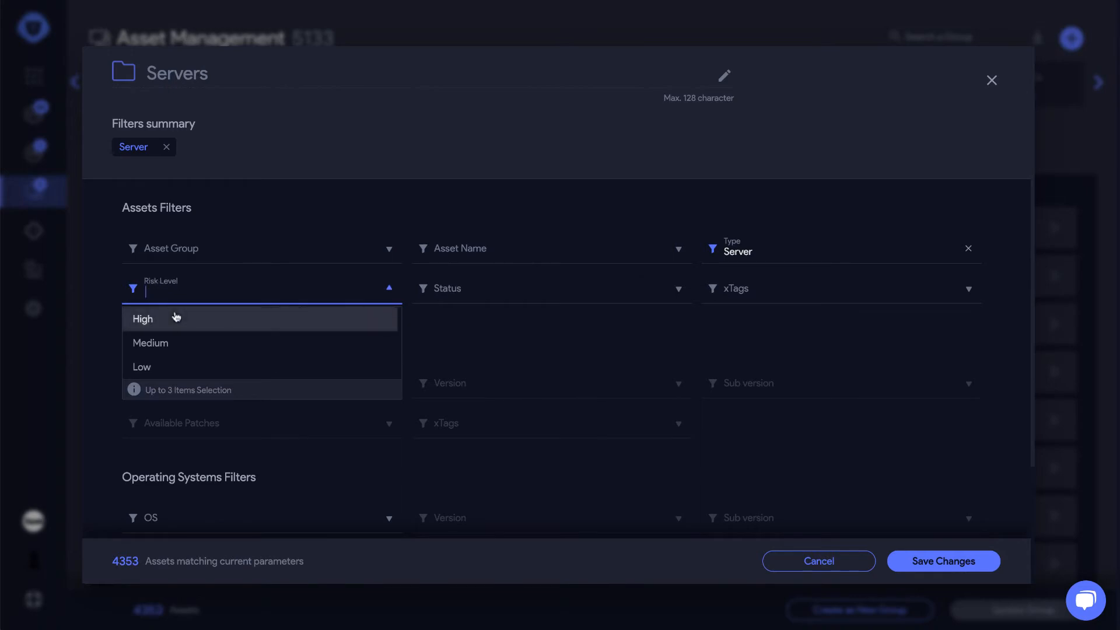
{"action": "left_click", "coordinate": [212, 322]}
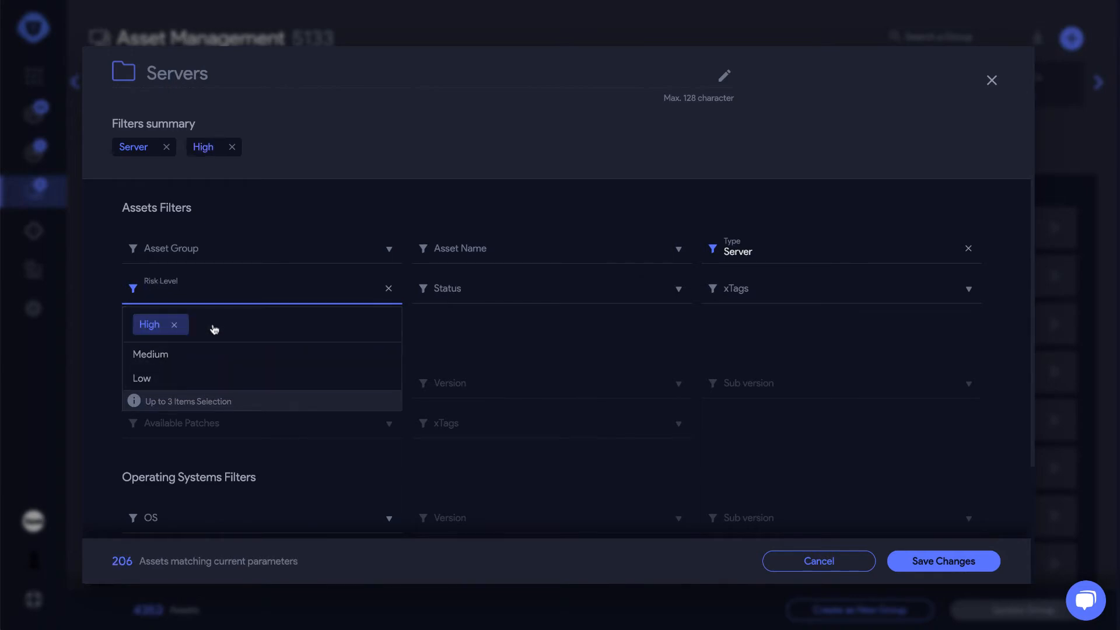
{"action": "left_click", "coordinate": [370, 152]}
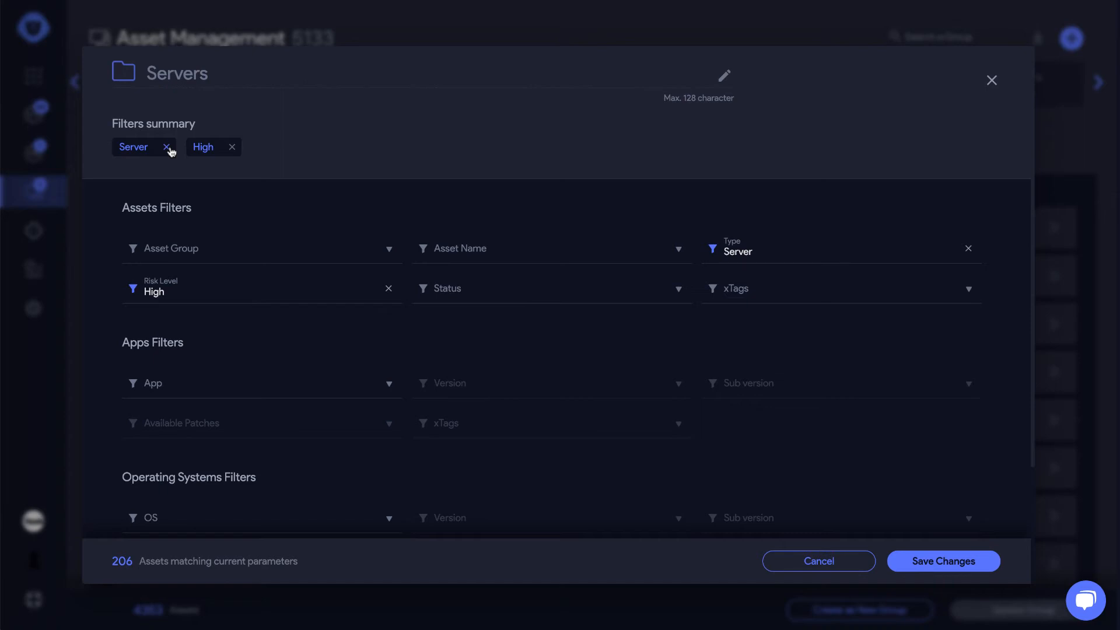
{"action": "left_click", "coordinate": [231, 147]}
Remove the Server filter chip and open the Attribute Name dropdown under Attributes
{"action": "left_click", "coordinate": [164, 147]}
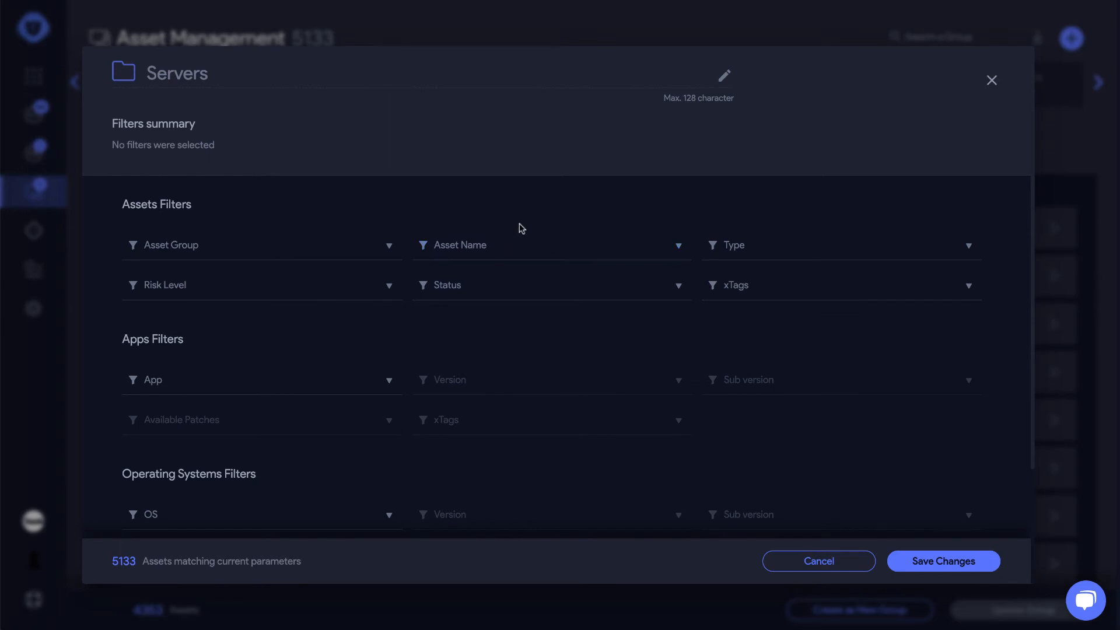
{"action": "scroll", "coordinate": [427, 349], "scroll_direction": "down", "scroll_amount": 3}
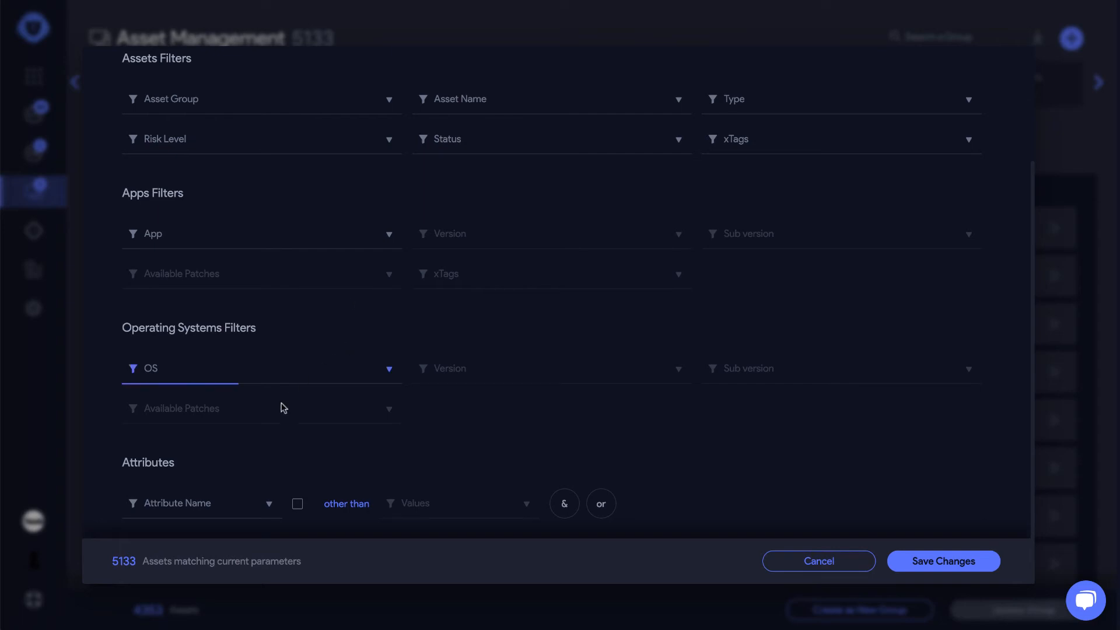
{"action": "scroll", "coordinate": [278, 417], "scroll_direction": "up", "scroll_amount": 3}
{"action": "scroll", "coordinate": [274, 435], "scroll_direction": "down", "scroll_amount": 3}
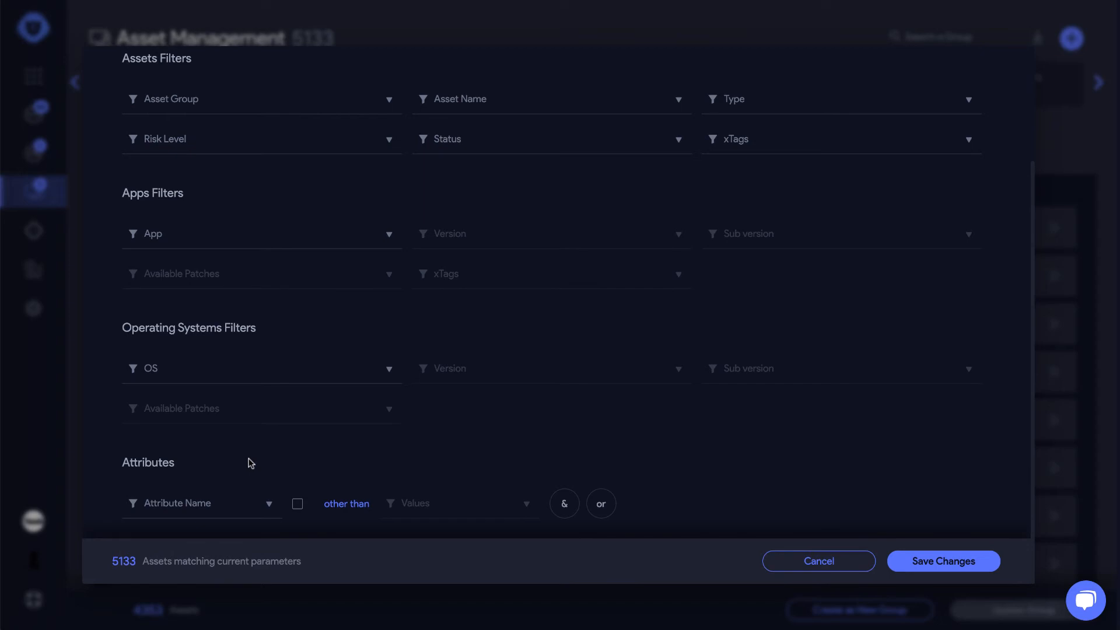
{"action": "left_click", "coordinate": [193, 500]}
{"action": "scroll", "coordinate": [397, 465], "scroll_direction": "up", "scroll_amount": 3}
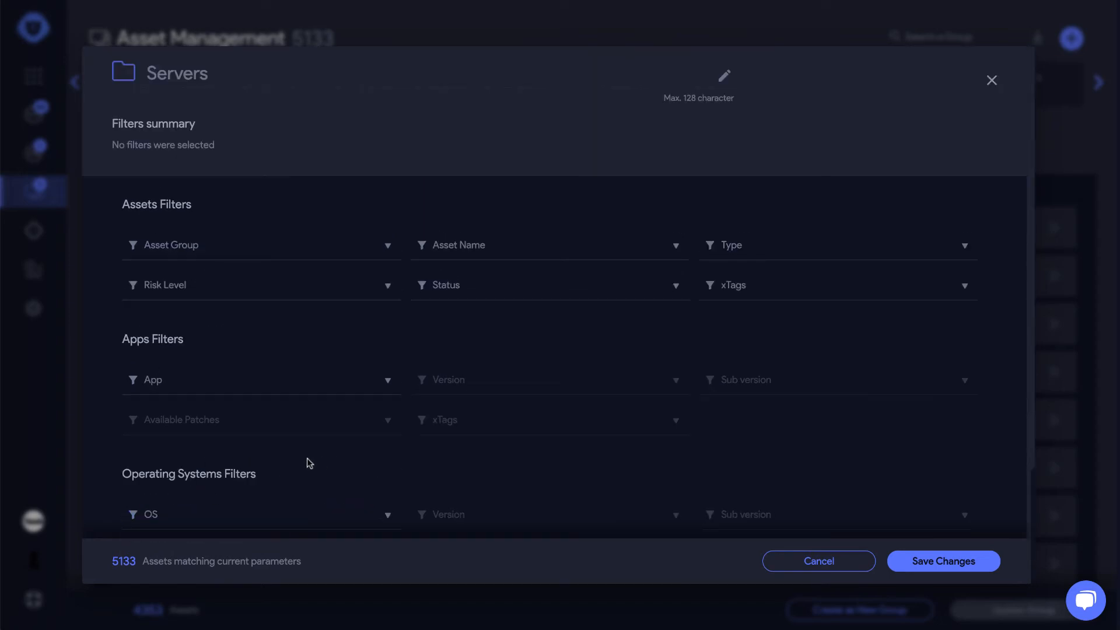
{"action": "scroll", "coordinate": [210, 475], "scroll_direction": "down", "scroll_amount": 1}
{"action": "scroll", "coordinate": [204, 497], "scroll_direction": "down", "scroll_amount": 2}
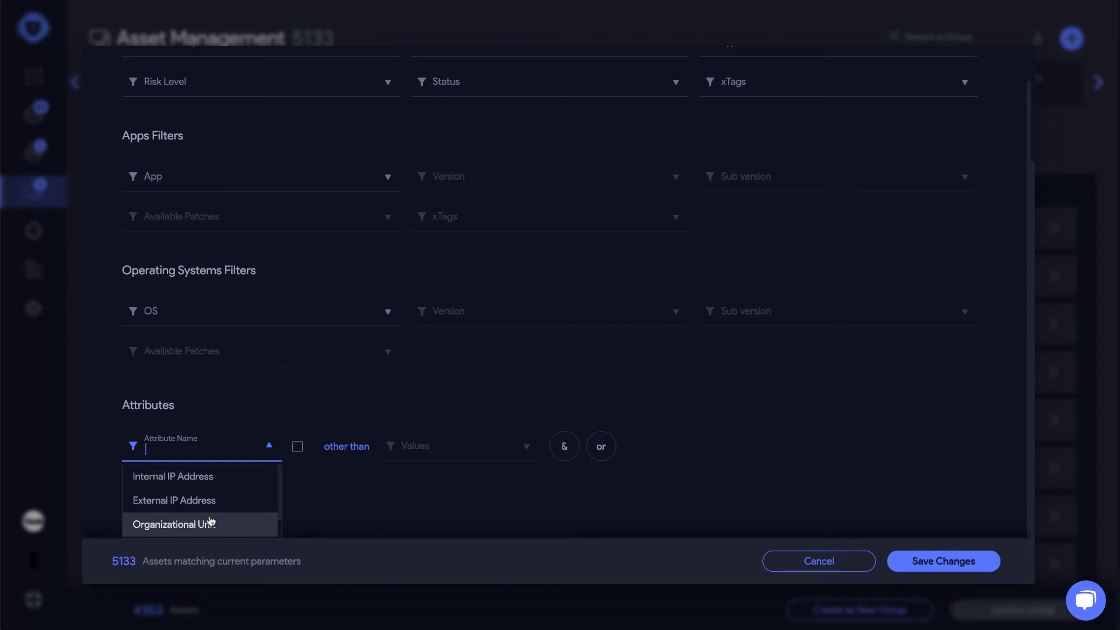
Cancel the Servers group dialog and confirm discarding it in the Warning popup
{"action": "left_click", "coordinate": [848, 557]}
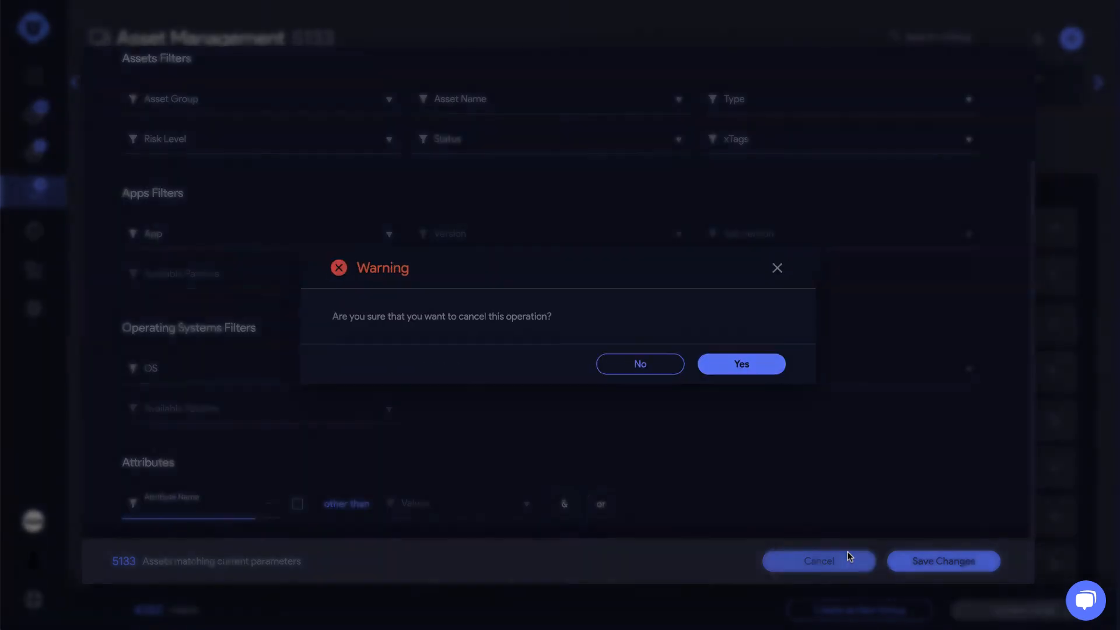
{"action": "left_click", "coordinate": [762, 365]}
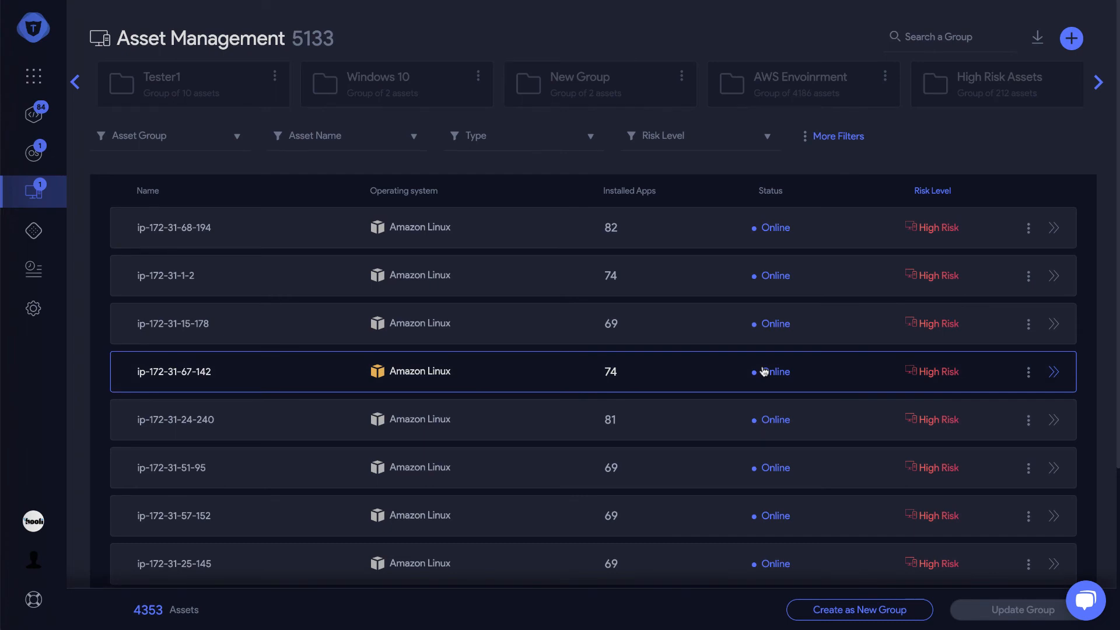
Return to the Dashboard and filter it to the Windows 10 asset group via 'win'
{"action": "left_click", "coordinate": [47, 36]}
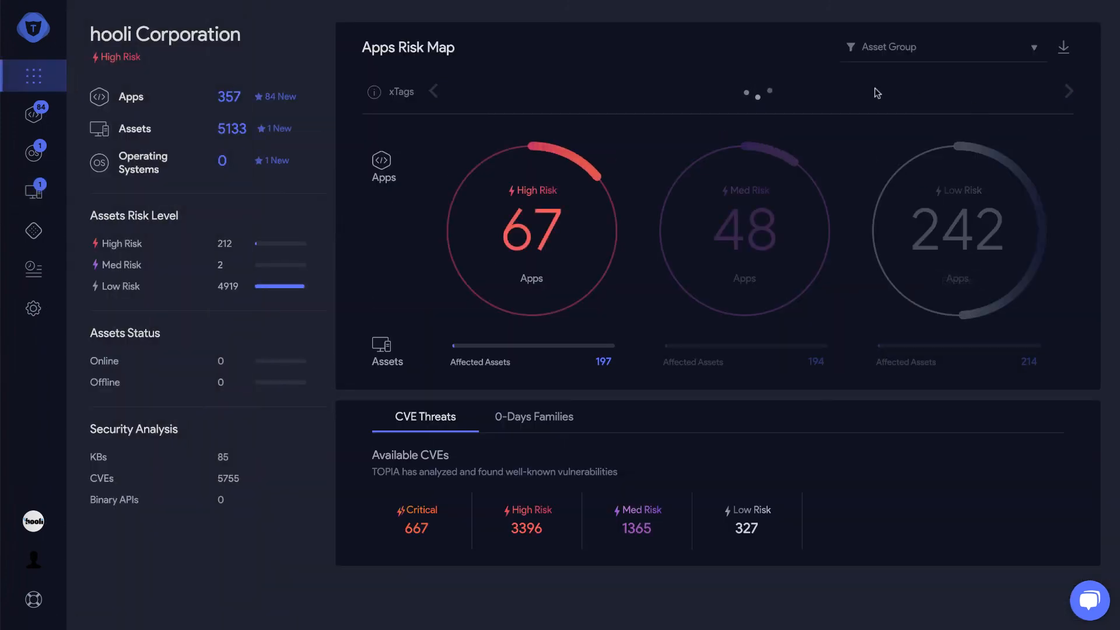
{"action": "left_click", "coordinate": [910, 56]}
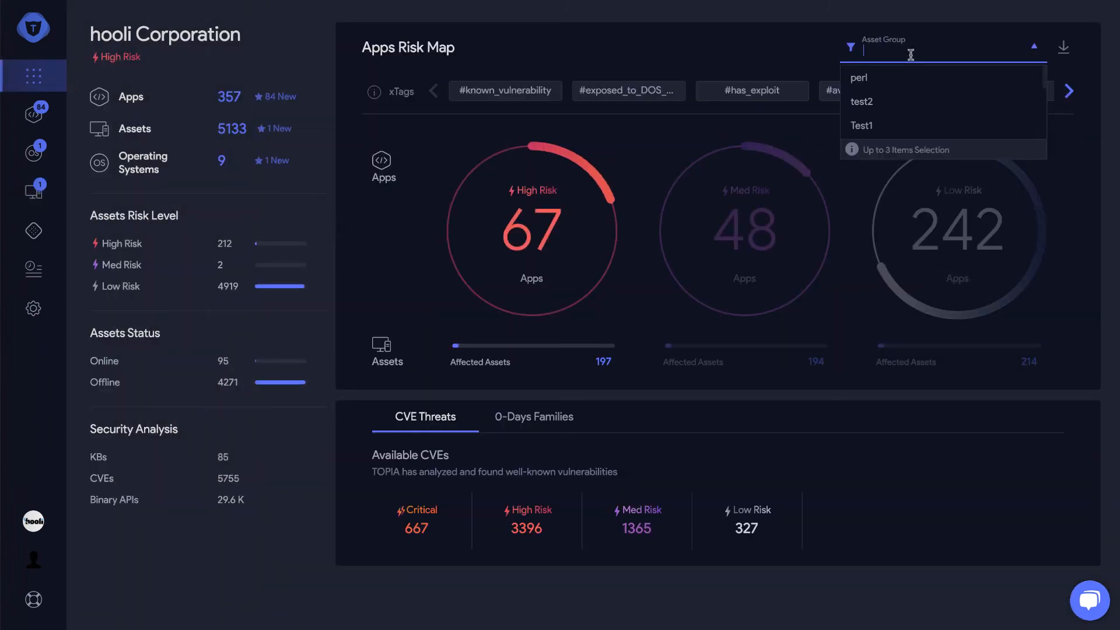
{"action": "type", "text": "win"}
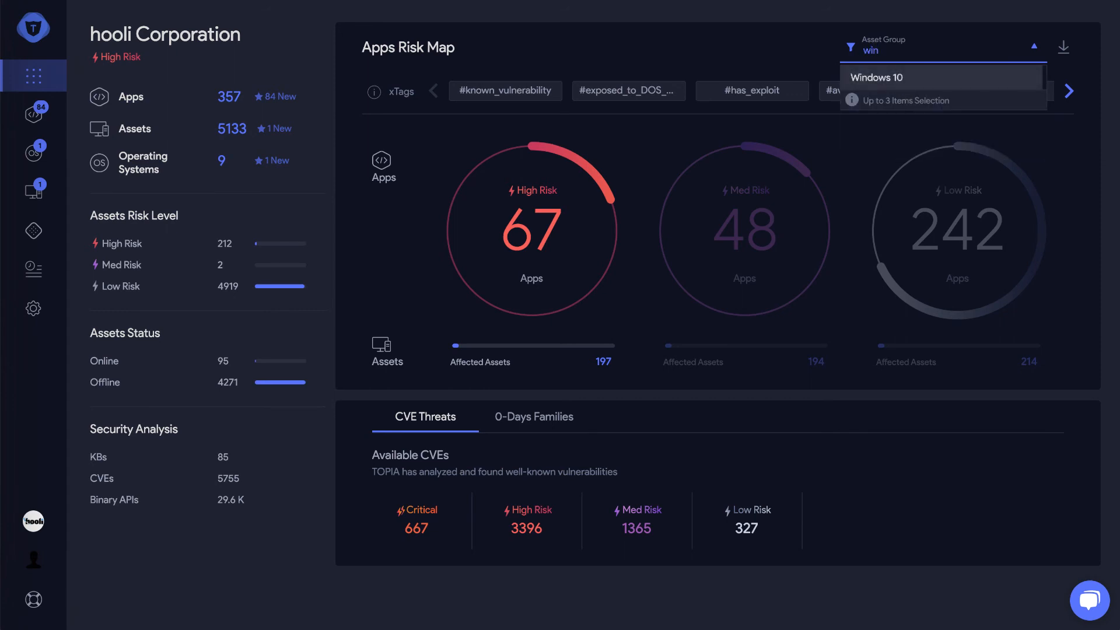
{"action": "left_click", "coordinate": [943, 79]}
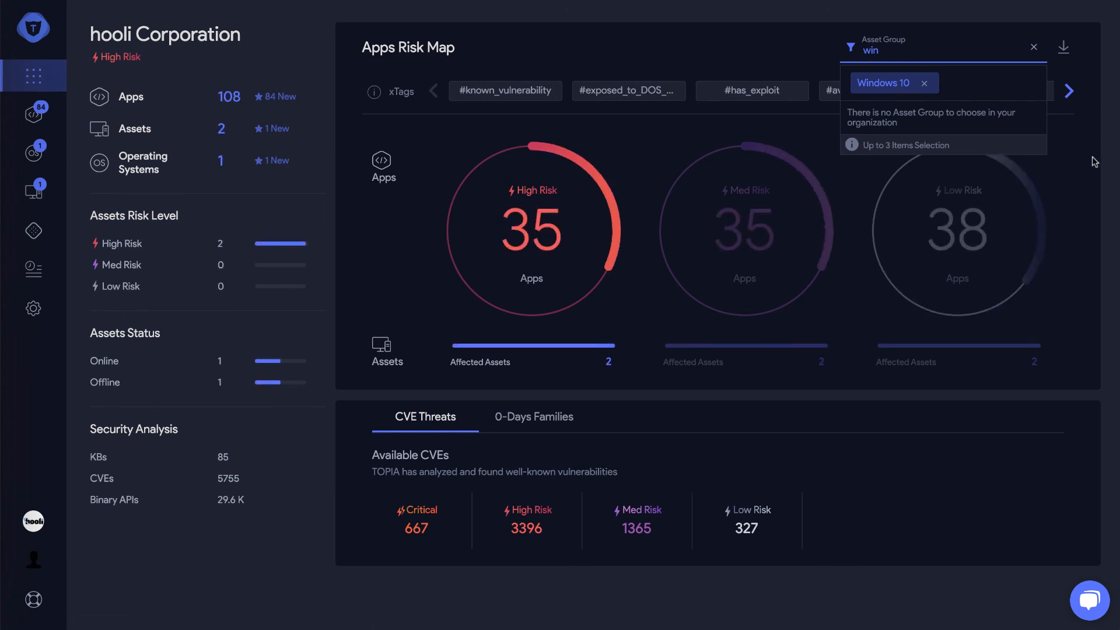
{"action": "mouse_move", "coordinate": [951, 229]}
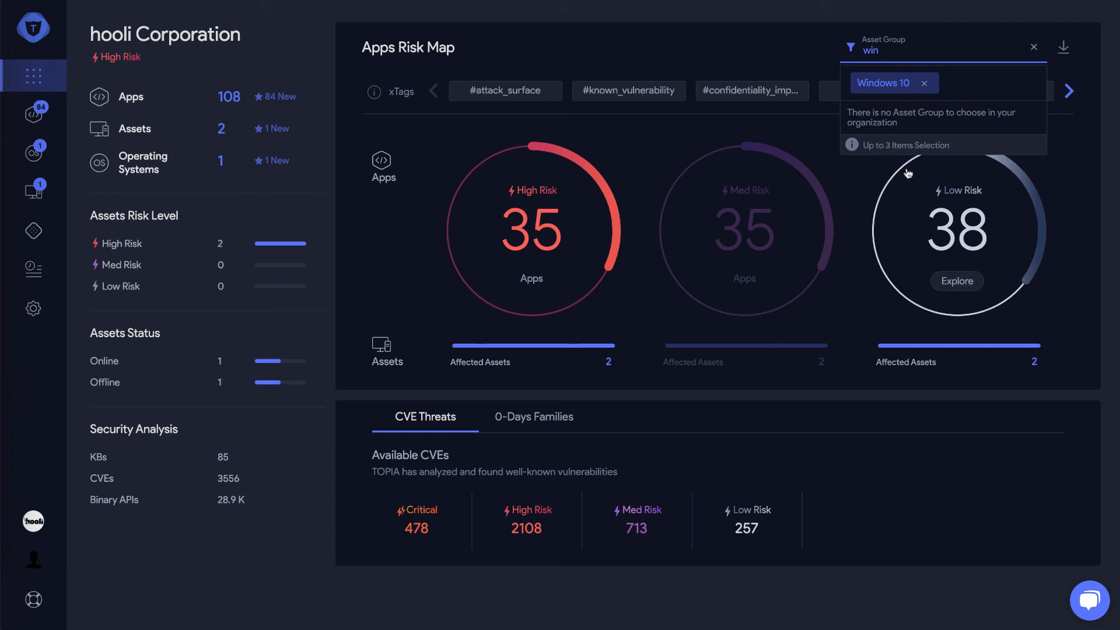
{"action": "mouse_move", "coordinate": [671, 153]}
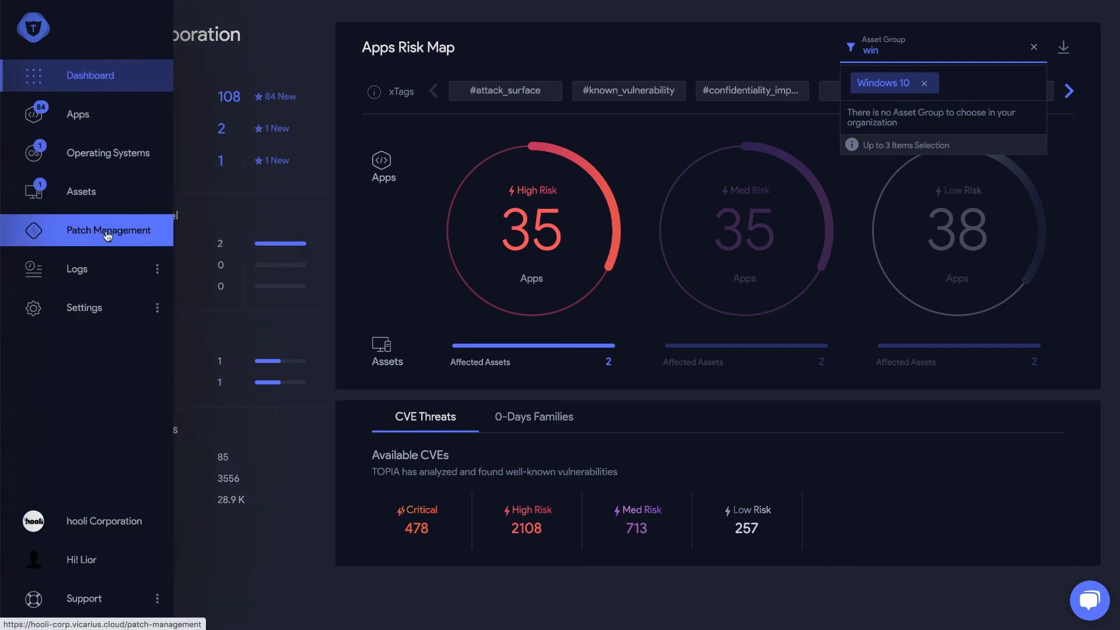
Go to Patch Management and filter its asset group to Windows 10 via 'wi'
{"action": "left_click", "coordinate": [94, 232]}
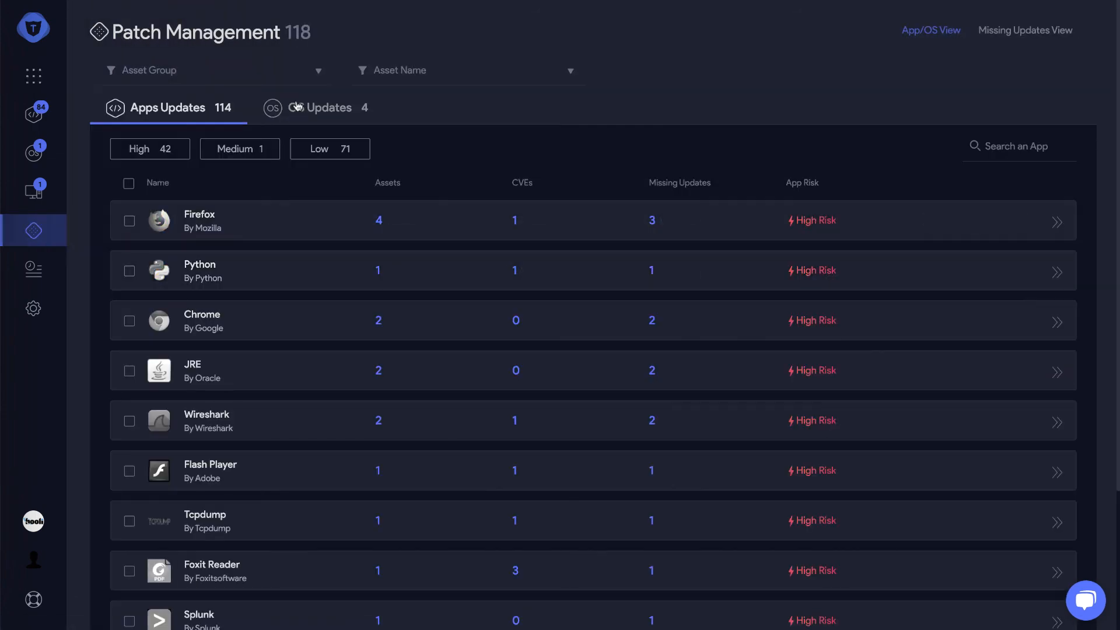
{"action": "left_click", "coordinate": [296, 71]}
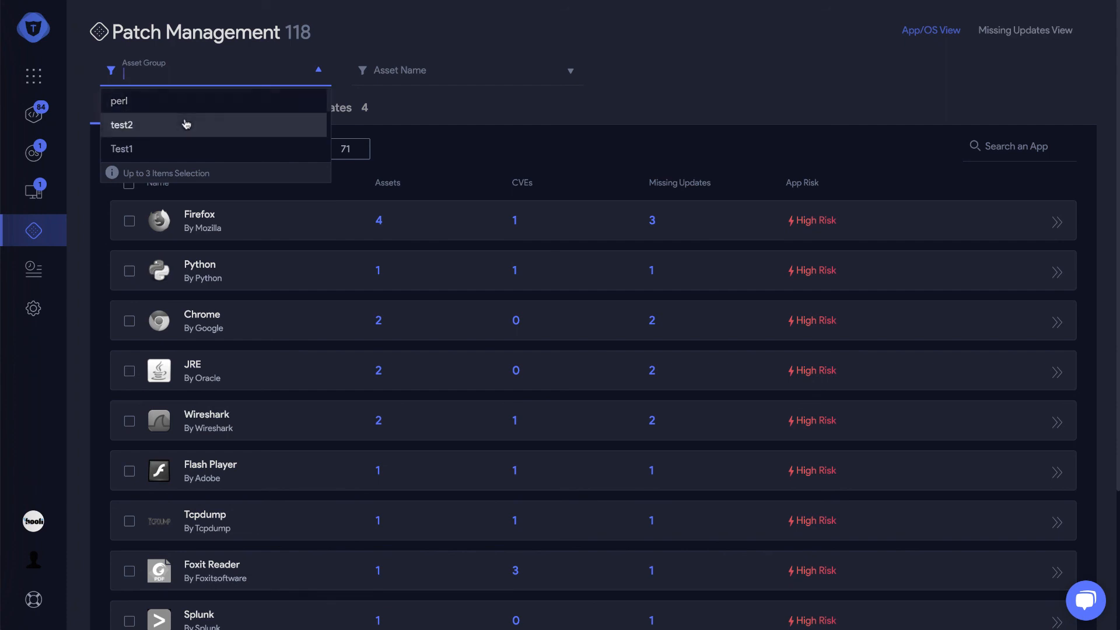
{"action": "type", "text": "wi"}
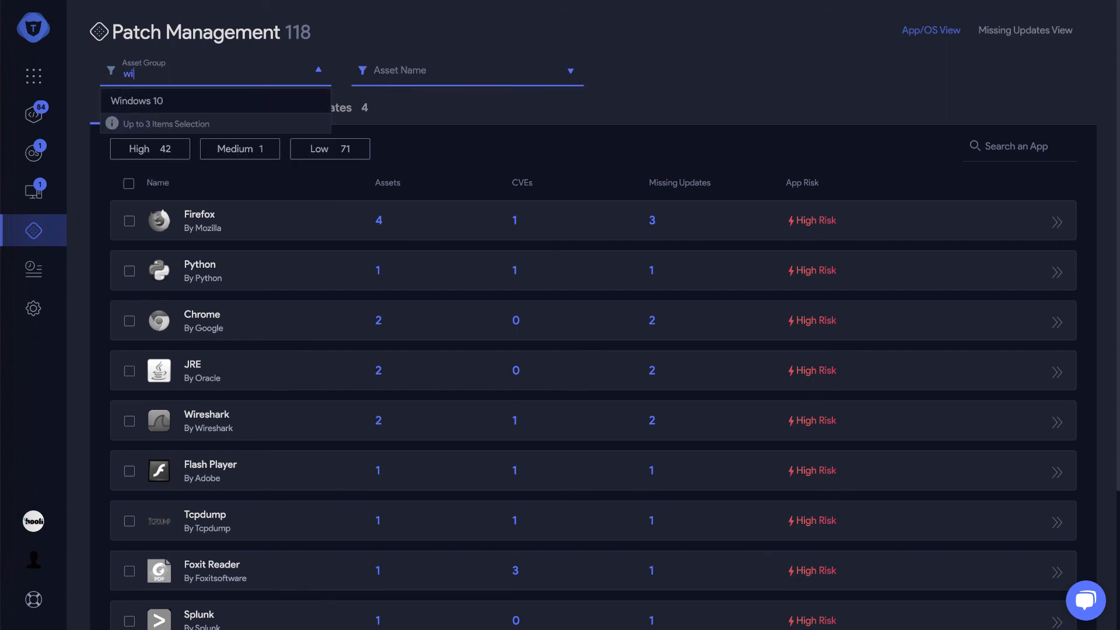
{"action": "left_click", "coordinate": [222, 102]}
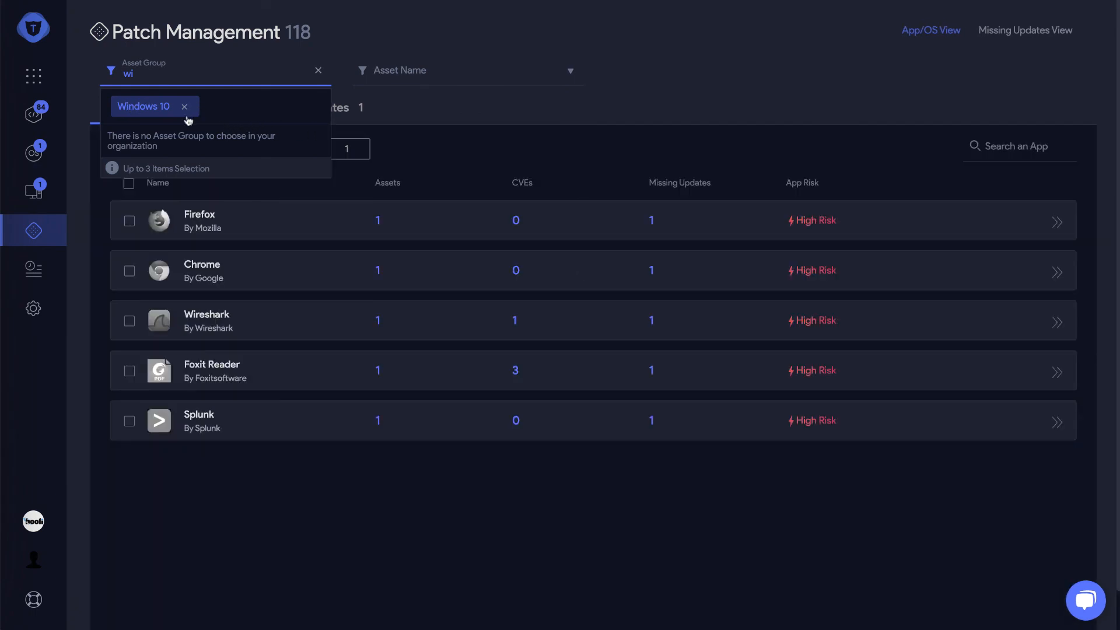
{"action": "left_click", "coordinate": [493, 528]}
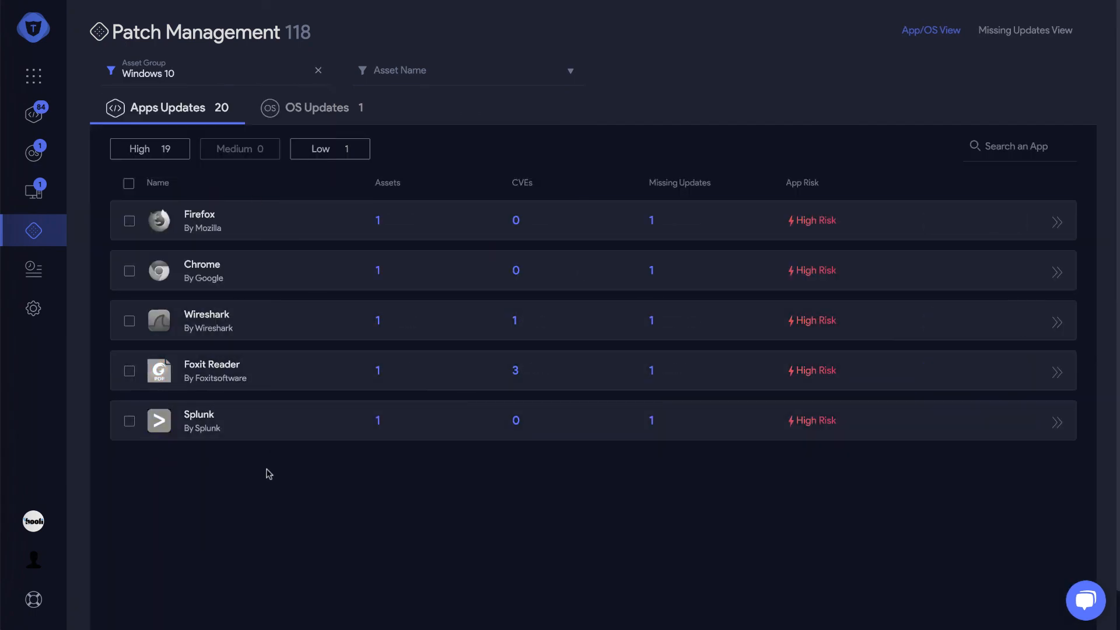